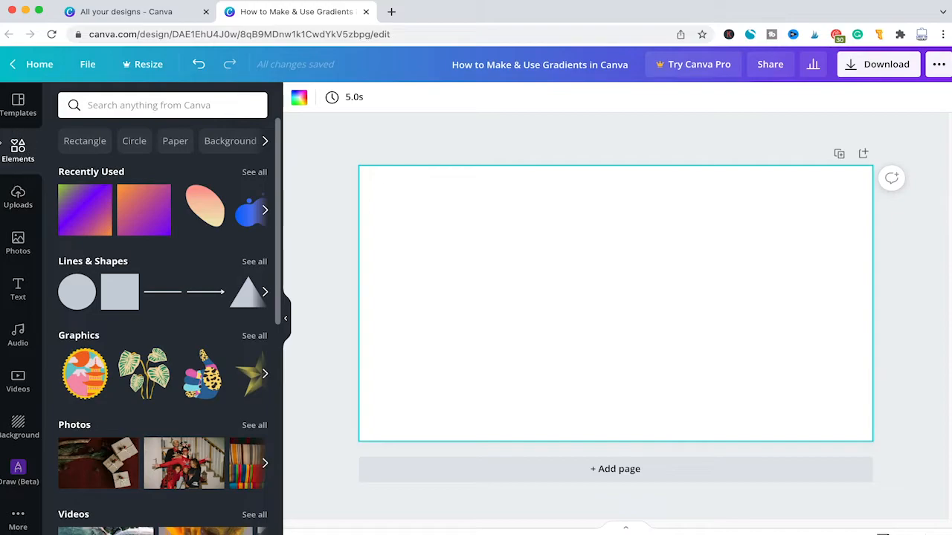
Search the elements library for "gradient".
left_click(18, 147)
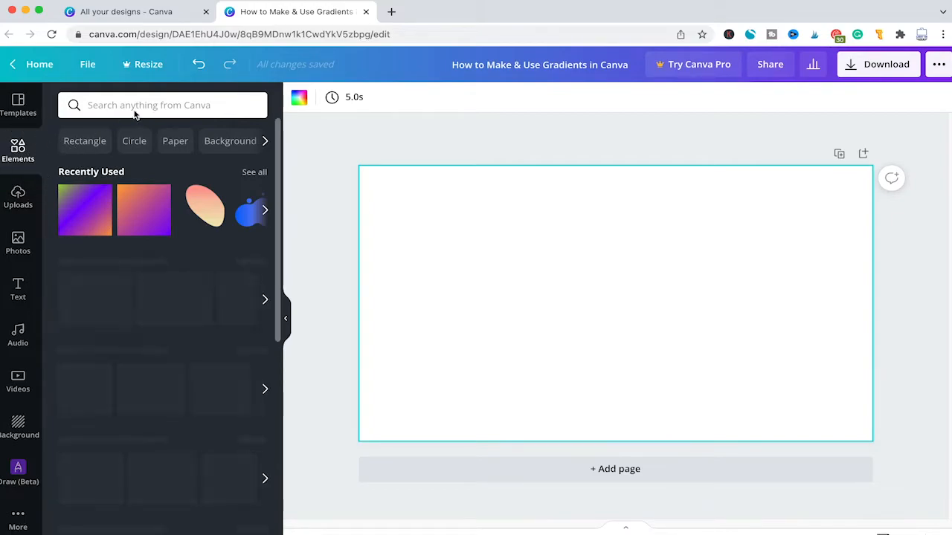
left_click(142, 105)
type("gradient")
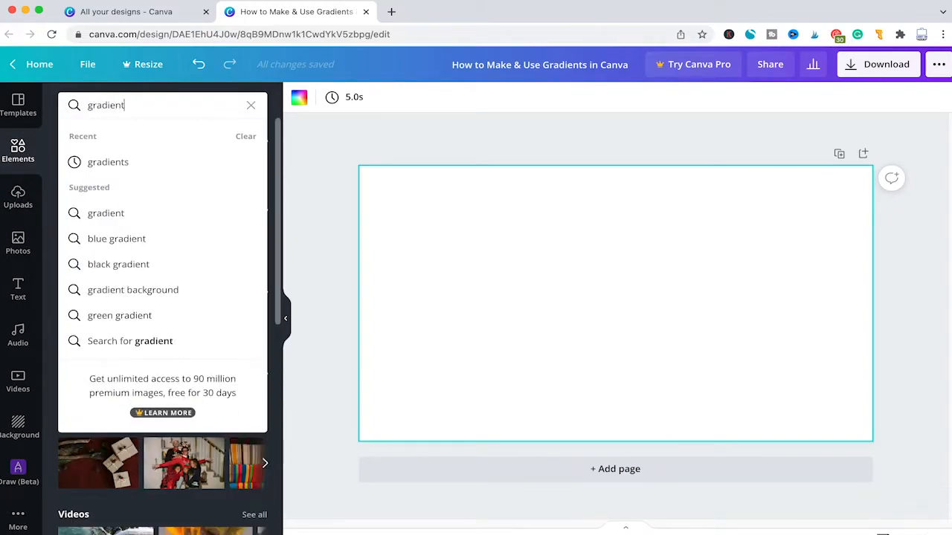
key("Return")
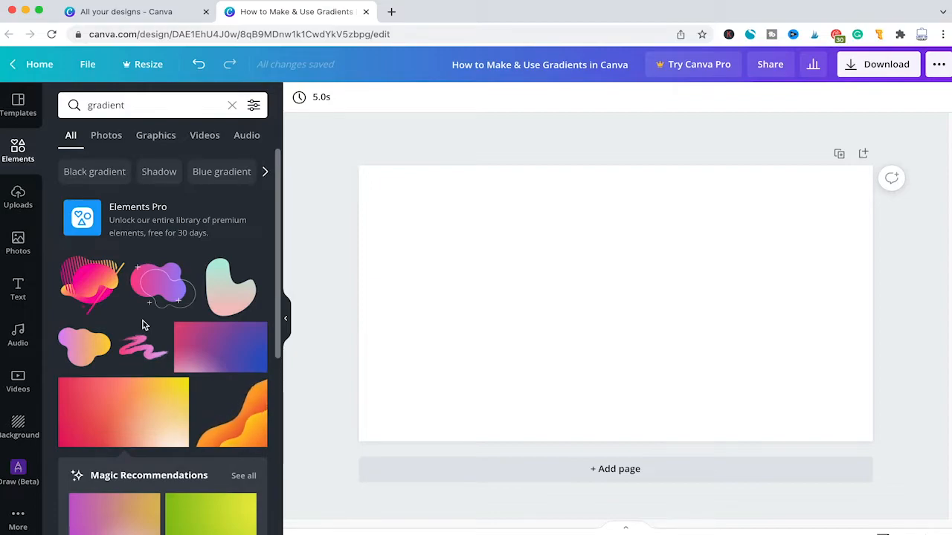
Add the free pink-to-blue gradient image to the page and set it as the page background.
scroll(201, 256, "down", 2)
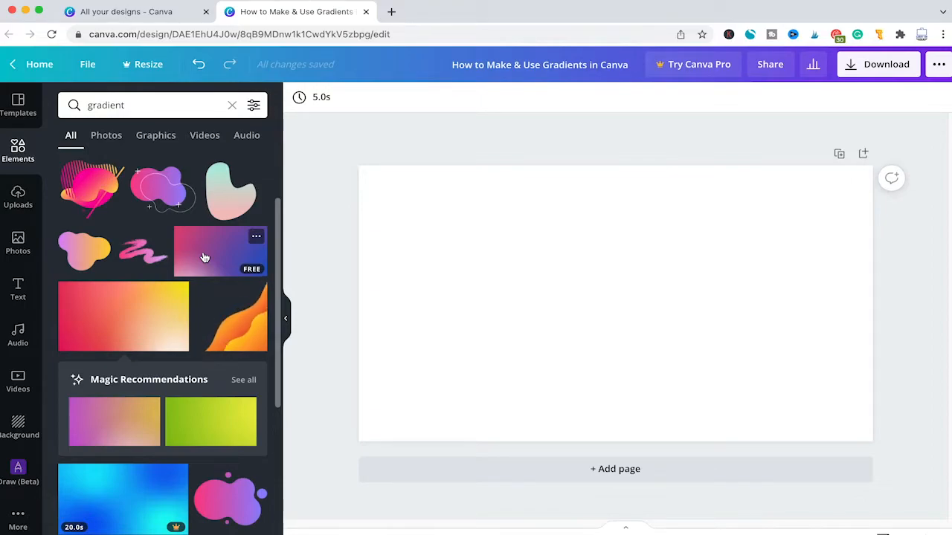
mouse_move(204, 257)
left_click_drag(206, 261, 427, 220)
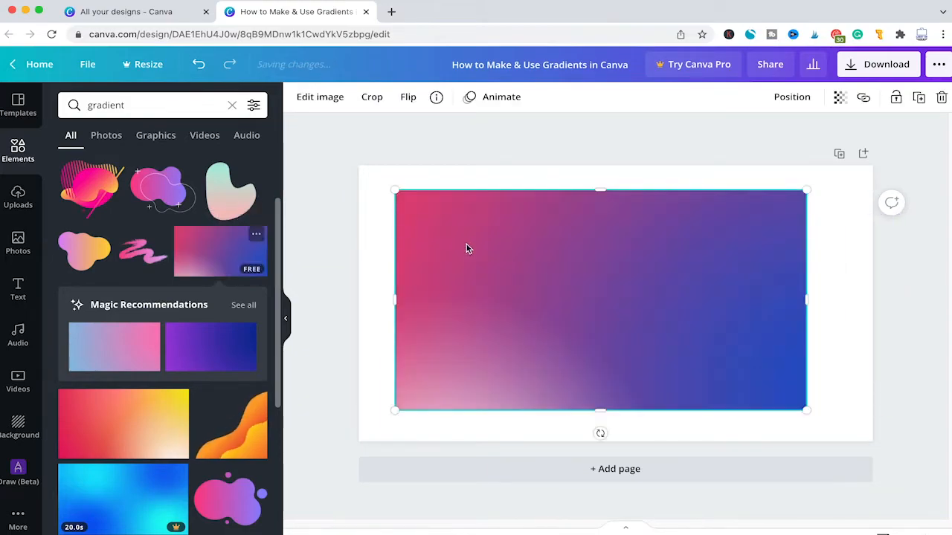
right_click(559, 264)
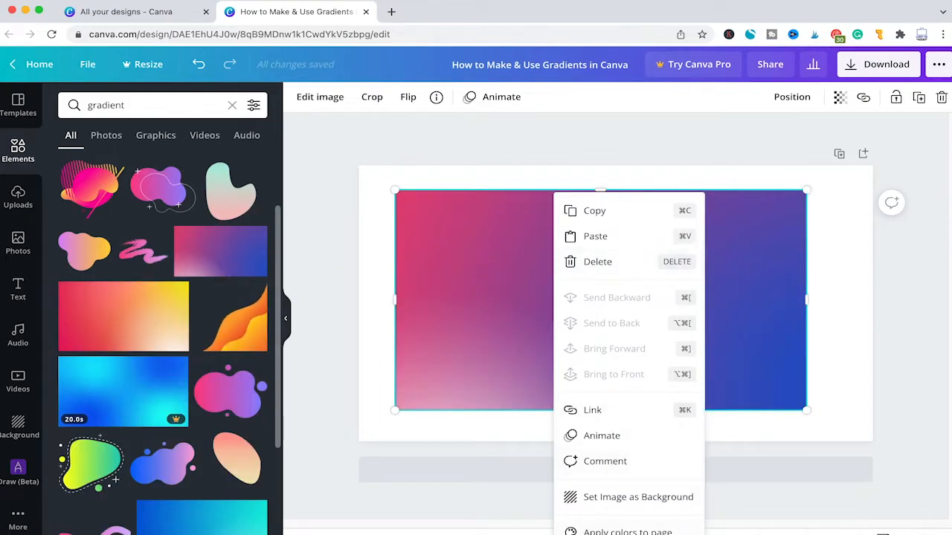
left_click(640, 498)
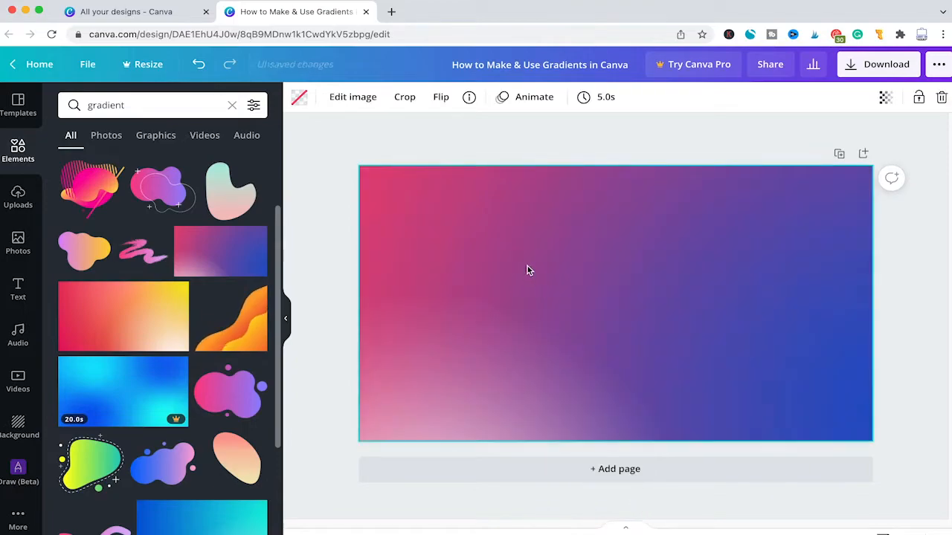
Delete the gradient background and place the plain pink-to-purple blob graphic on the blank page.
left_click(577, 284)
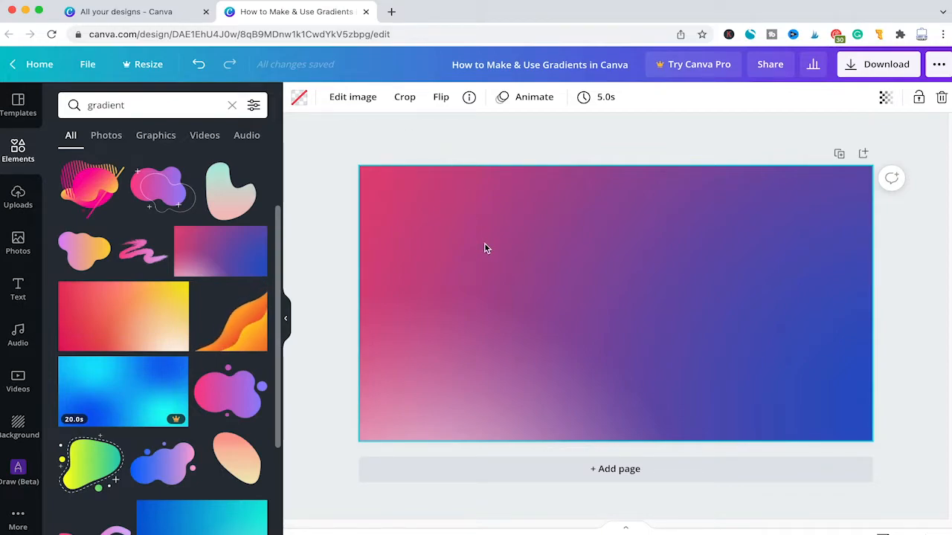
key("Delete")
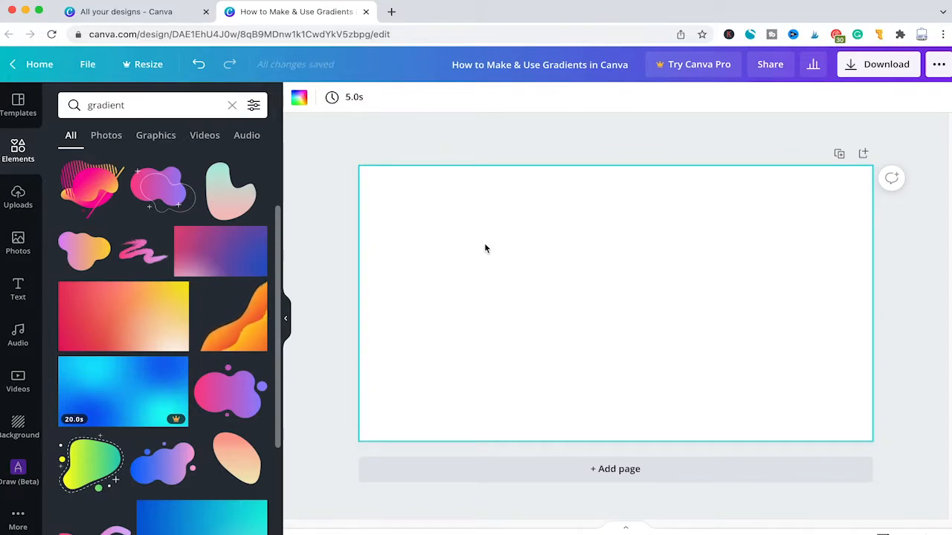
scroll(148, 238, "up", 2)
scroll(148, 238, "down", 3)
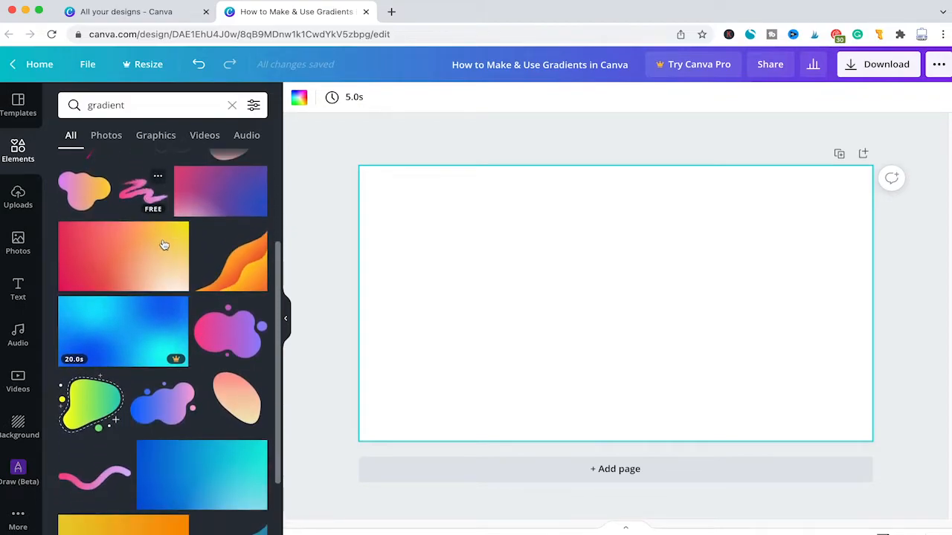
scroll(158, 220, "down", 5)
left_click_drag(229, 401, 487, 223)
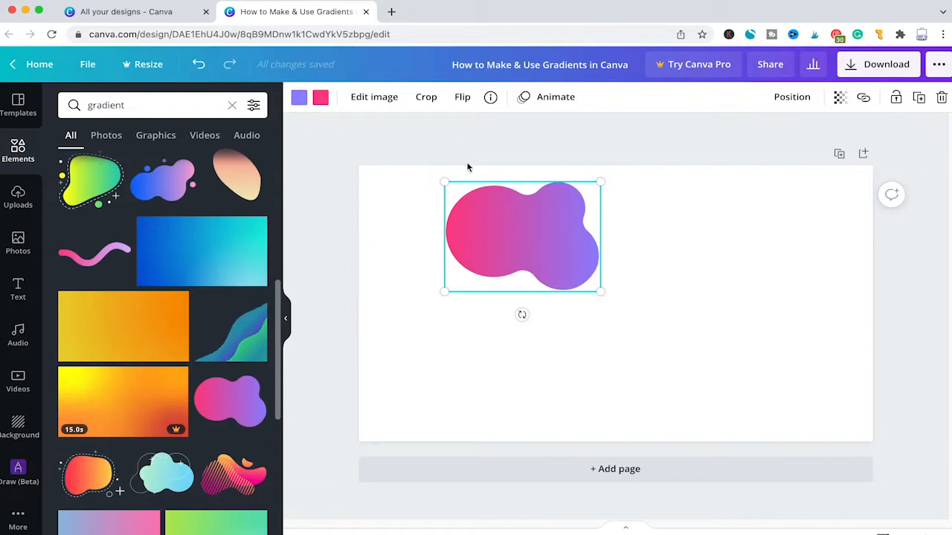
Recolor the blob's gradient, changing its purple to red and its pink to light blue.
left_click(299, 97)
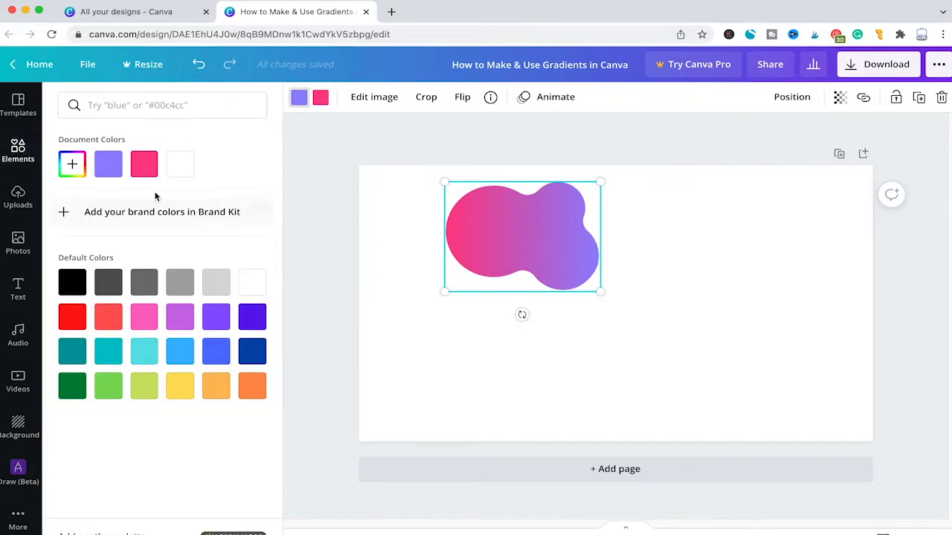
left_click(74, 321)
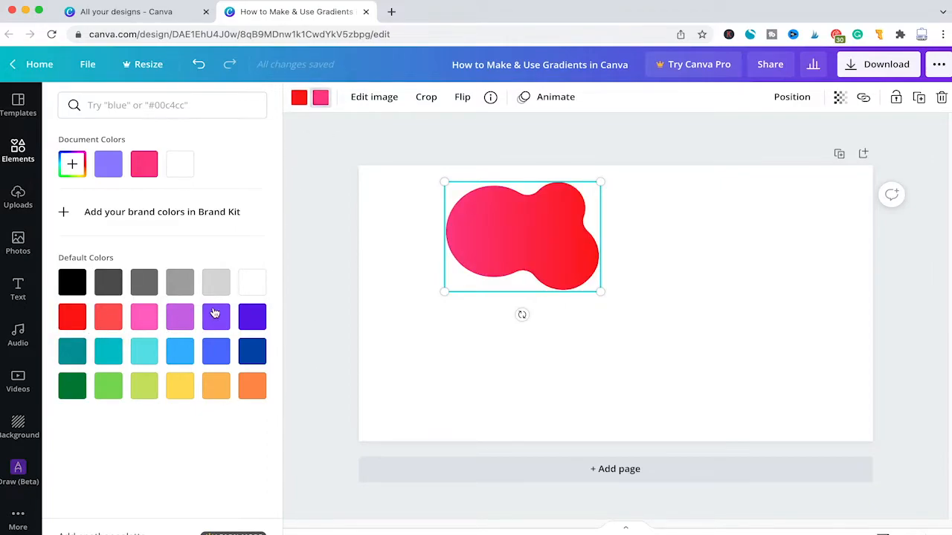
left_click(184, 353)
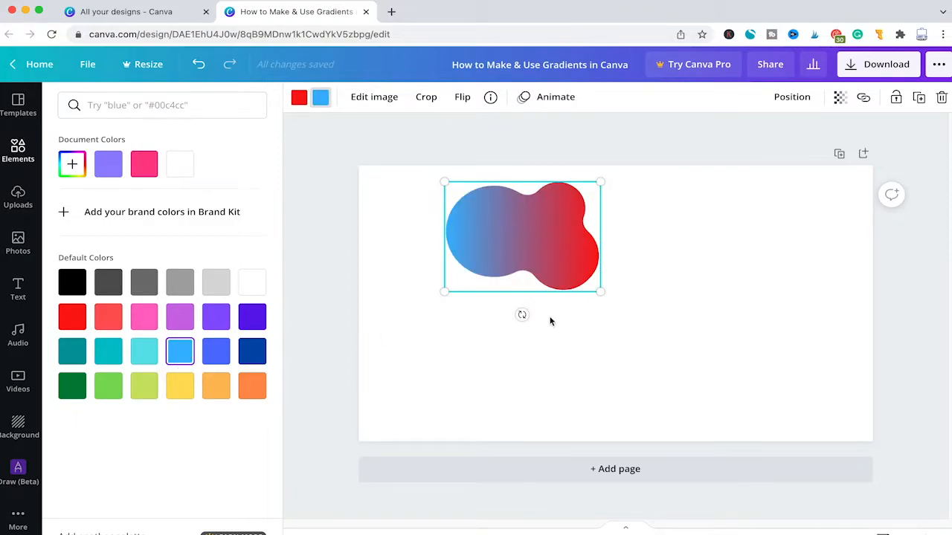
key("Escape")
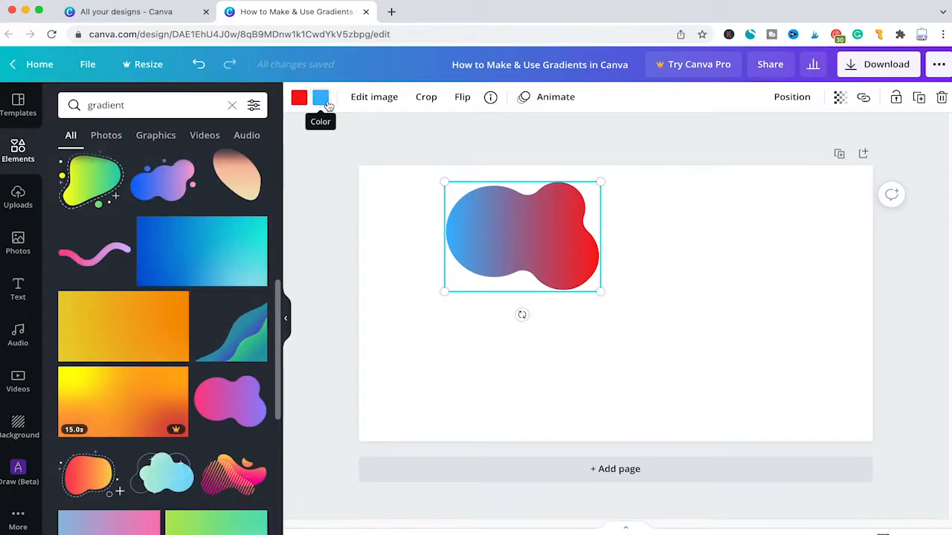
Browse more gradient elements and delete the light-blue-and-red blob from the page.
scroll(197, 300, "down", 3)
scroll(190, 304, "down", 1)
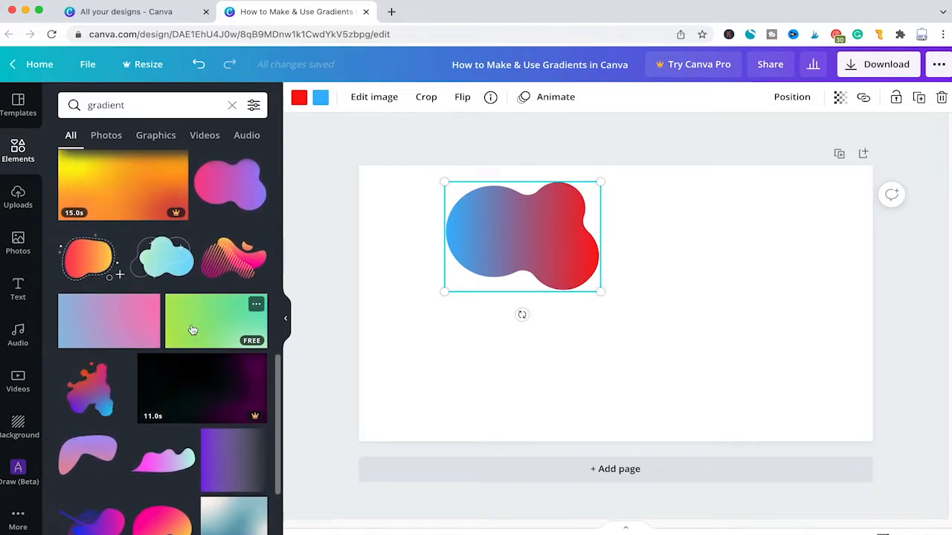
scroll(190, 327, "down", 2)
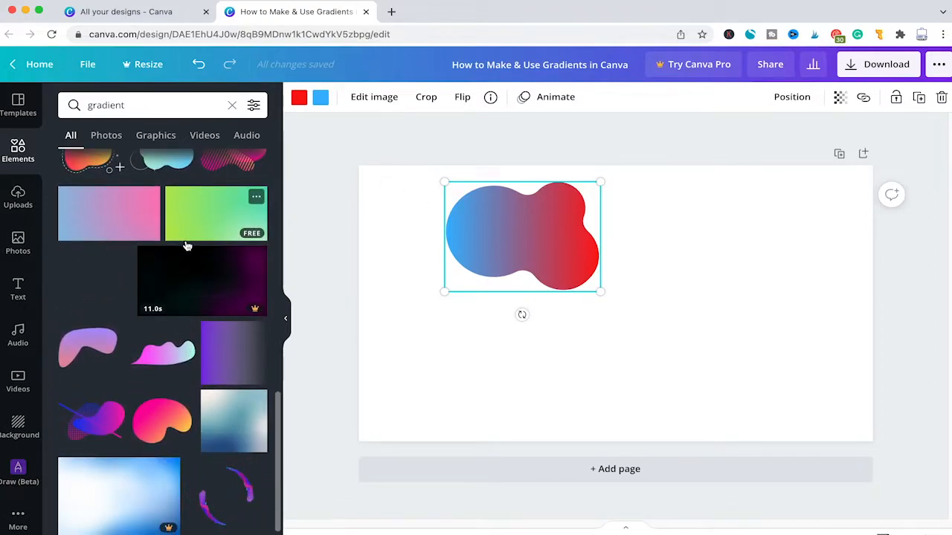
scroll(184, 261, "down", 2)
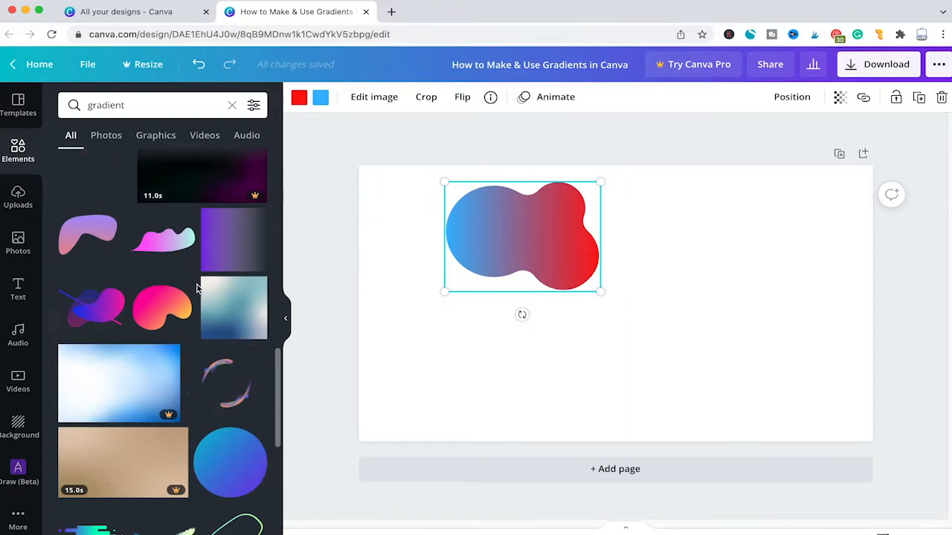
left_click(405, 252)
left_click(527, 235)
key("Delete")
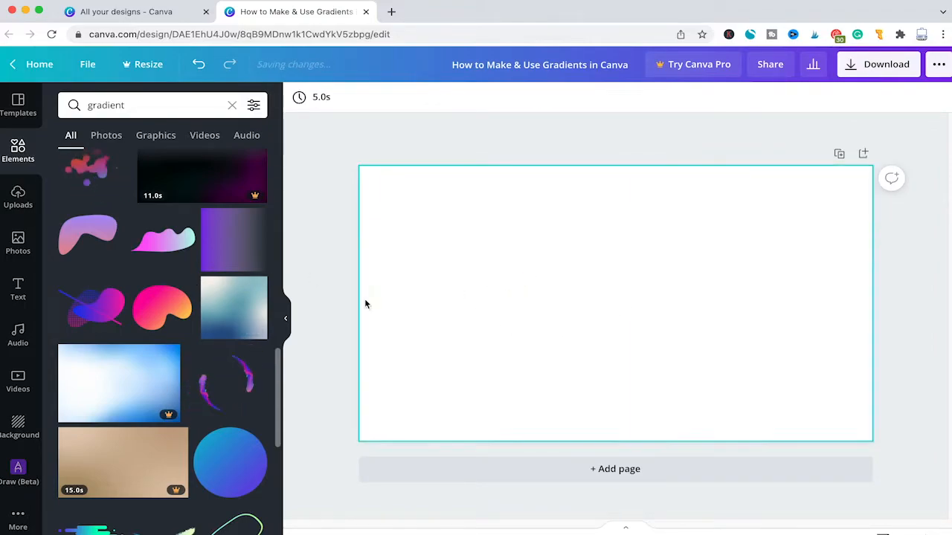
Place the pink-to-purple gradient blob with small surrounding dots on the page.
scroll(225, 292, "down", 5)
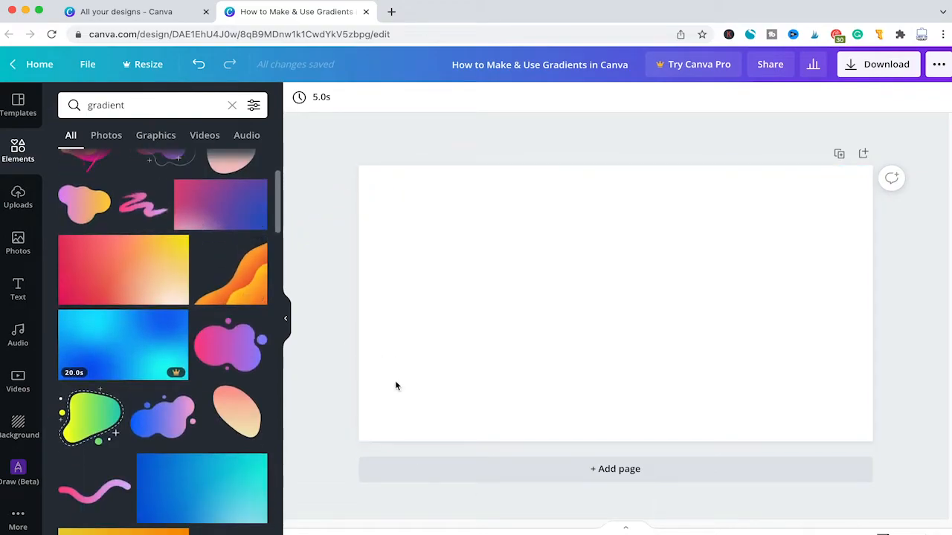
left_click_drag(236, 415, 552, 259)
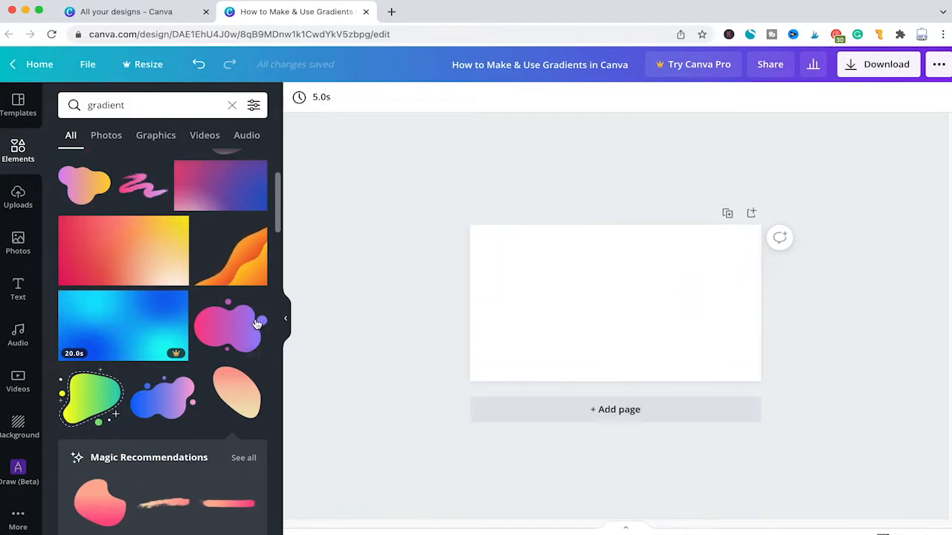
left_click_drag(252, 319, 564, 282)
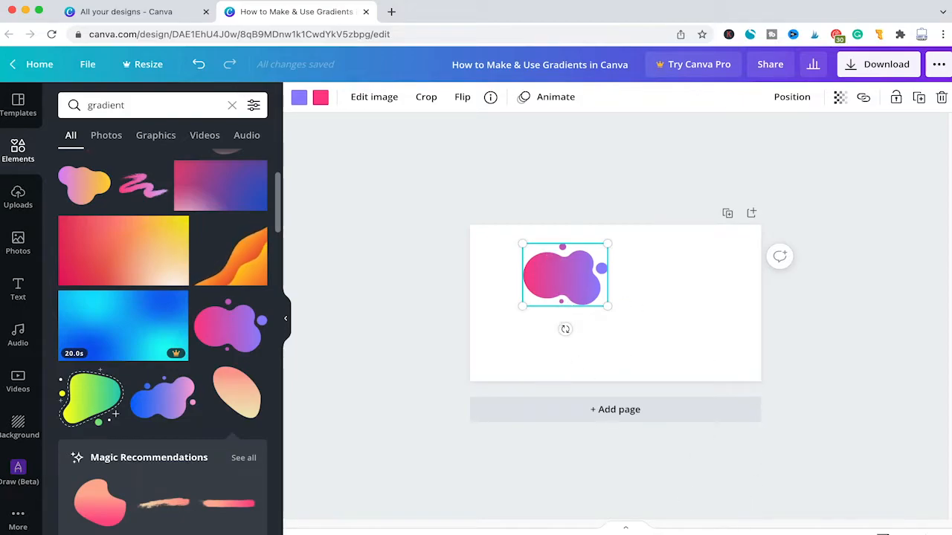
scroll(616, 303, "up", 5, "ctrl")
scroll(615, 304, "down", 5, "ctrl")
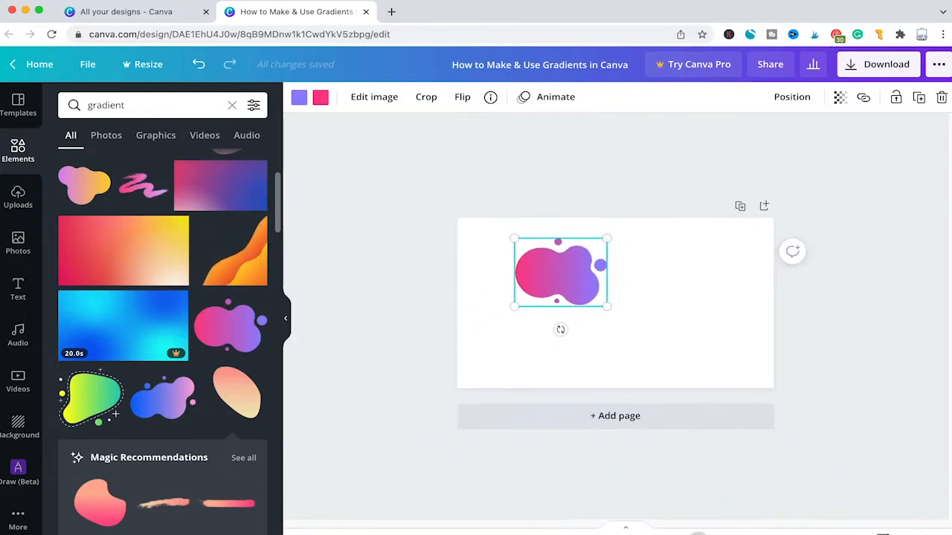
scroll(616, 303, "down", 2, "ctrl")
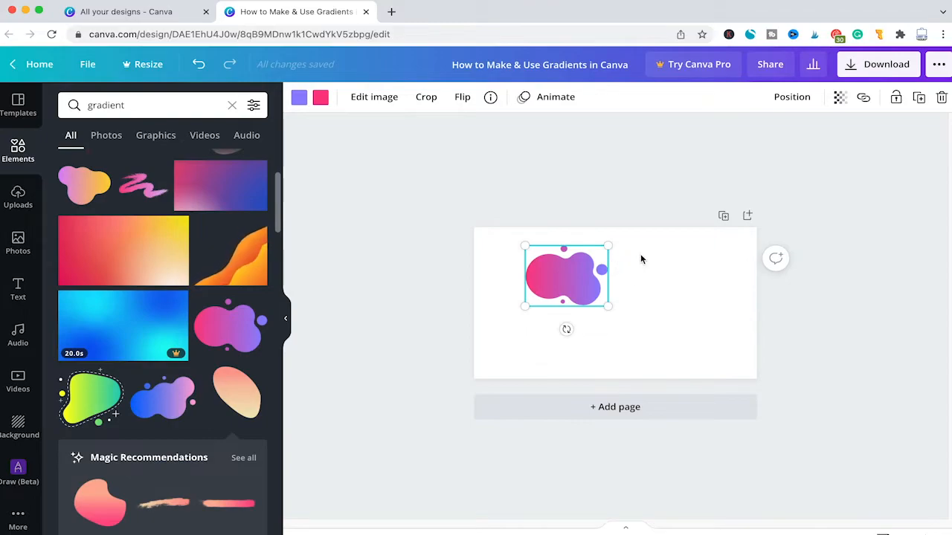
Enlarge and reposition the blob beyond the page edges so its pink-to-purple gradient covers the whole page.
left_click_drag(608, 245, 855, 89)
left_click_drag(641, 253, 510, 468)
left_click_drag(684, 264, 889, 115)
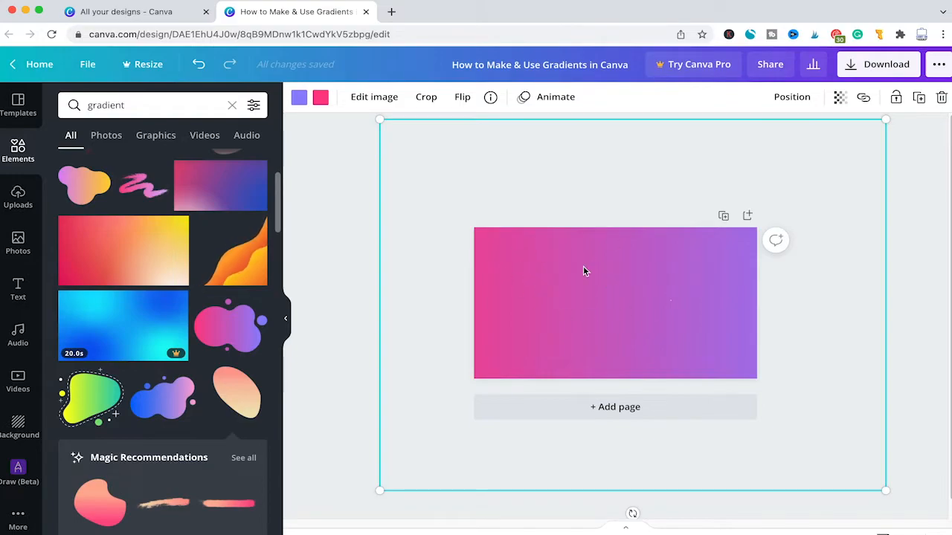
key("Escape")
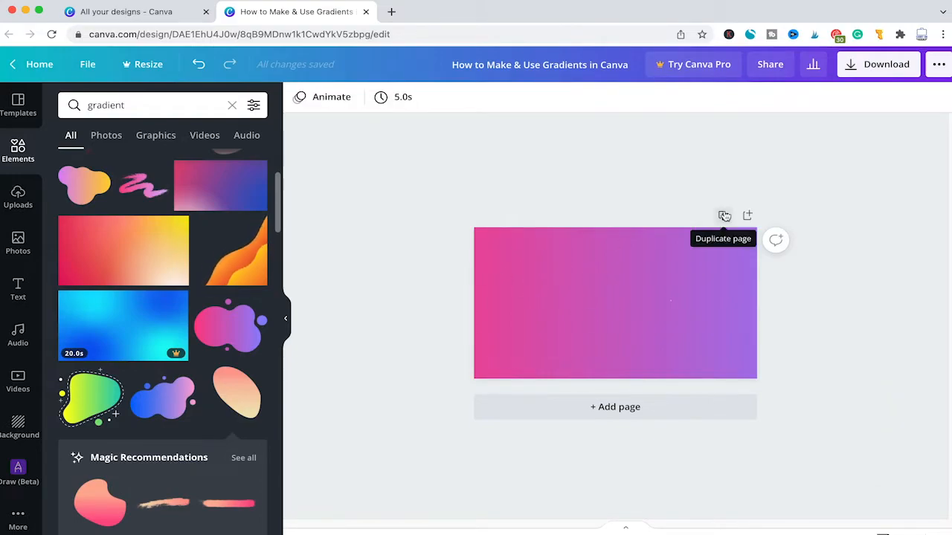
Duplicate the gradient page and change the purple in the copy's gradient to turquoise.
left_click(723, 216)
left_click(548, 351)
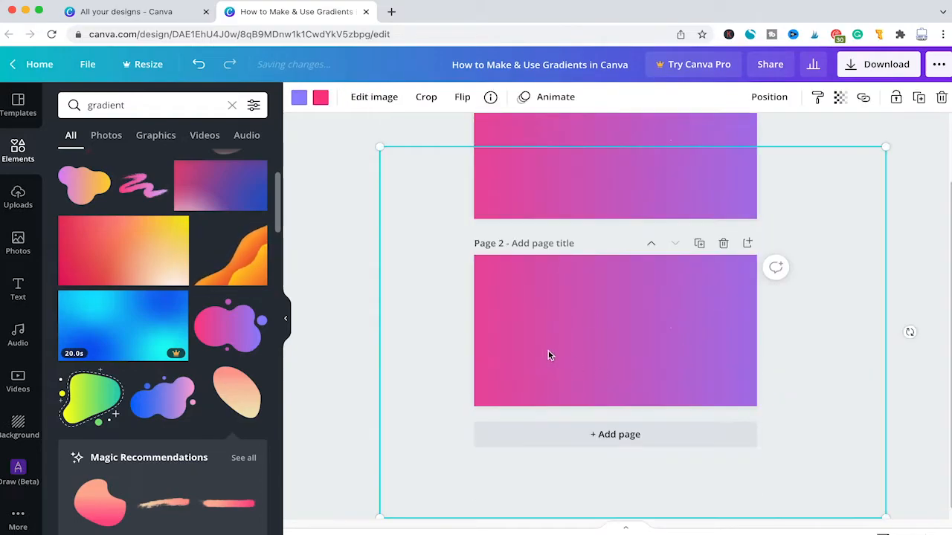
left_click(299, 97)
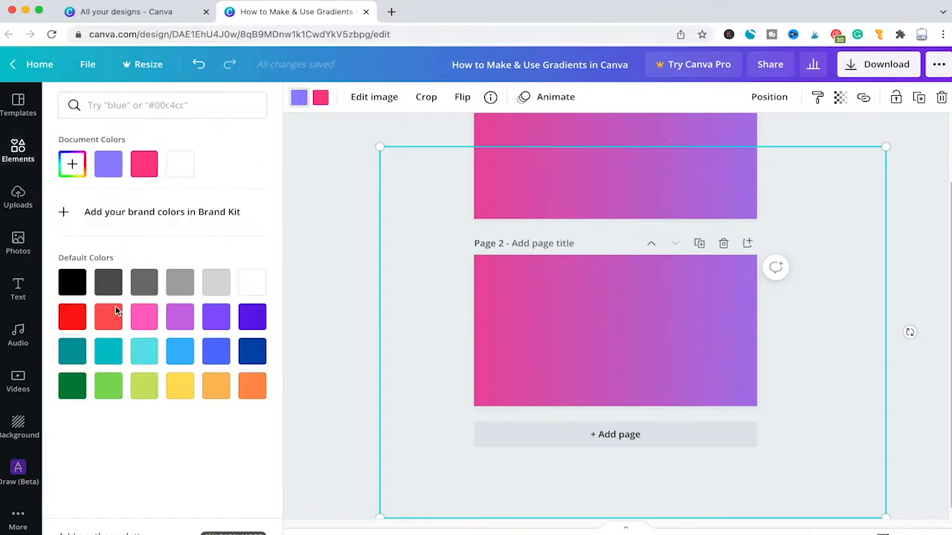
left_click(146, 353)
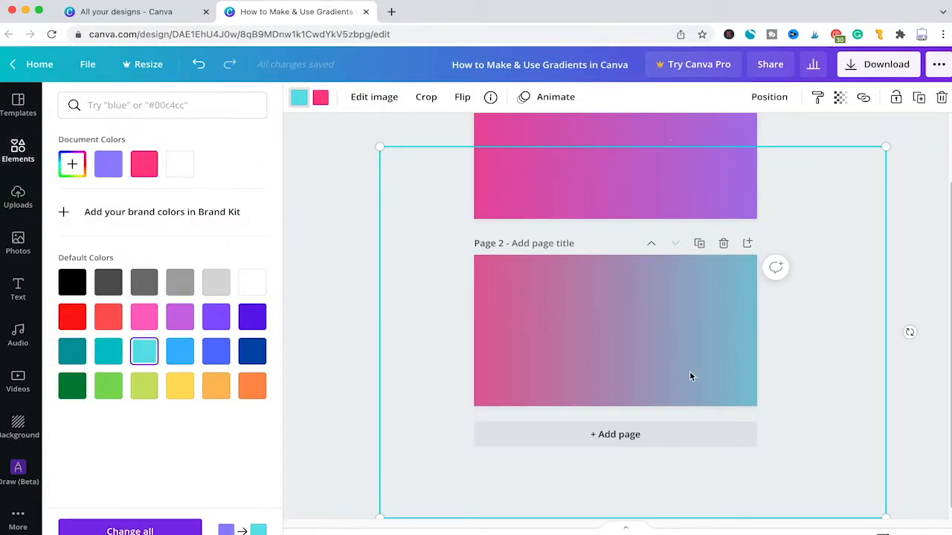
scroll(621, 376, "up", 2)
key("Escape")
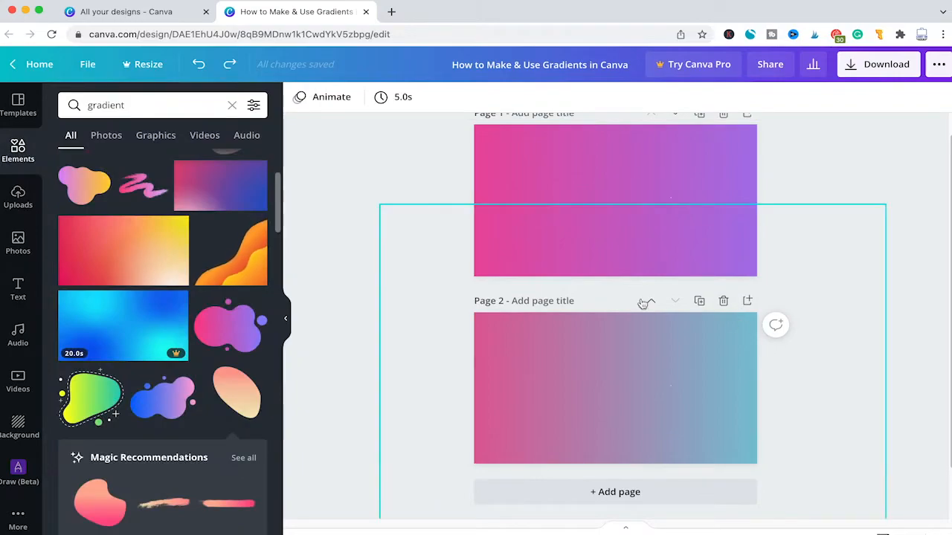
Duplicate page 2 and change the turquoise in the new page's gradient to lime green.
left_click(699, 300)
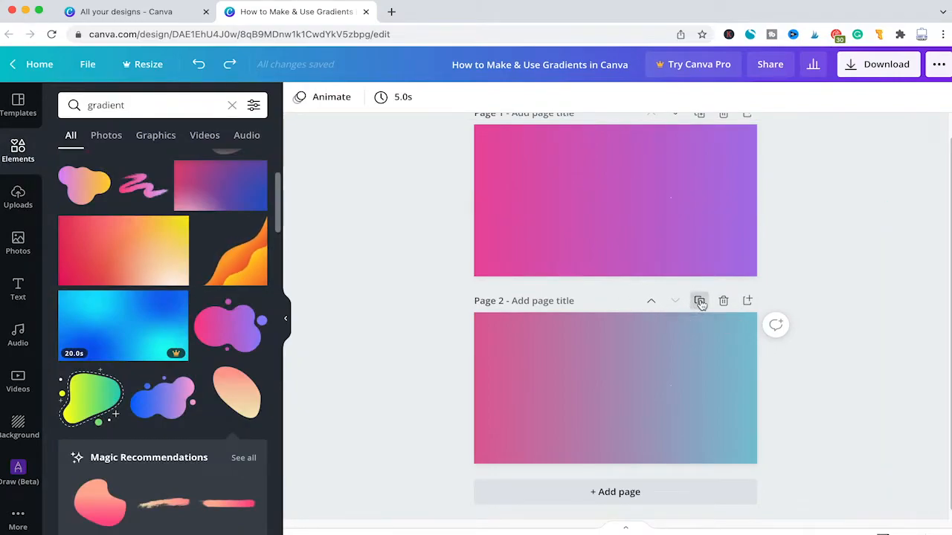
left_click(691, 346)
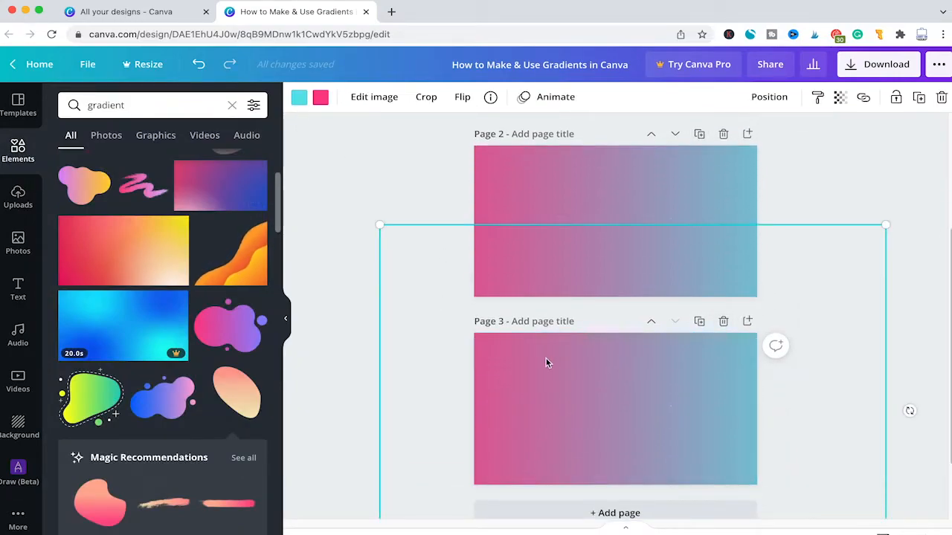
left_click(299, 96)
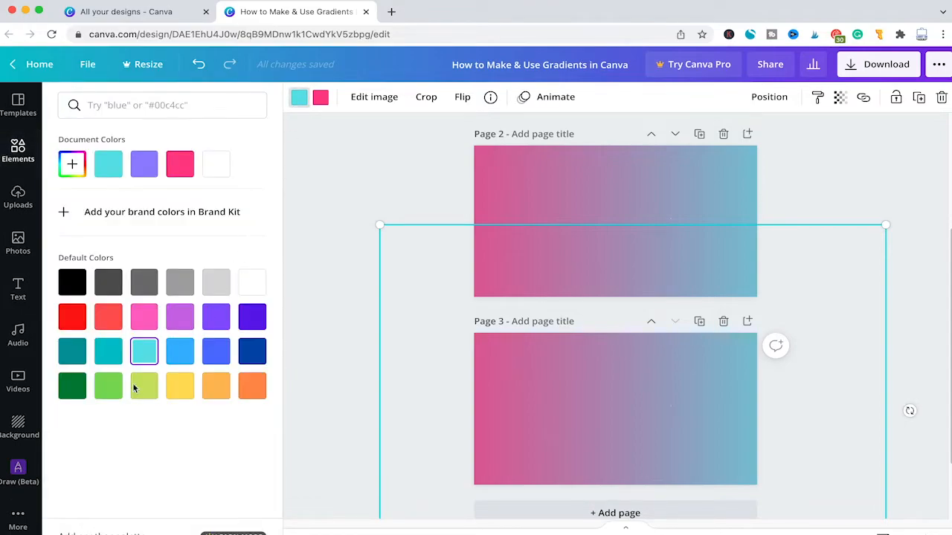
left_click(141, 385)
left_click(404, 217)
Search the photo library for "gradients" and look through the available gradient photos for page 1.
scroll(403, 216, "up", 3)
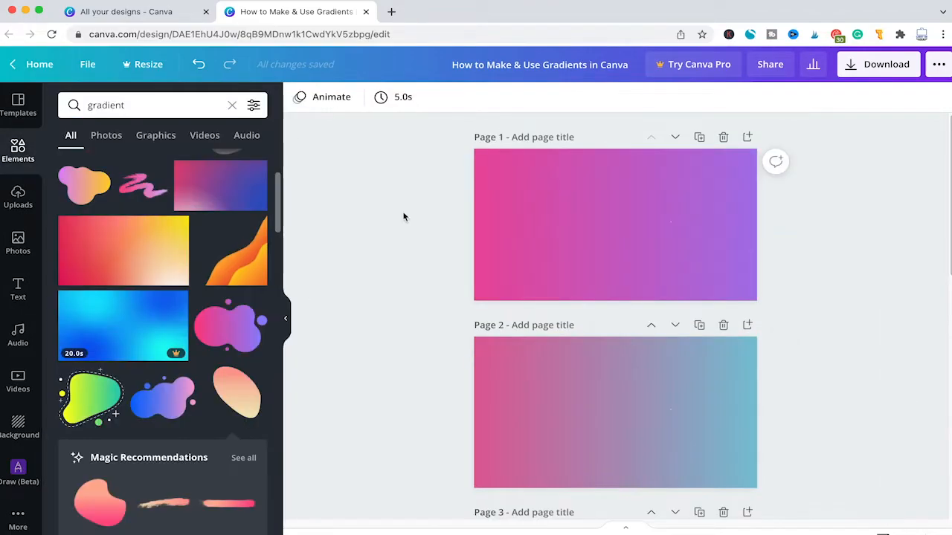
left_click(564, 257)
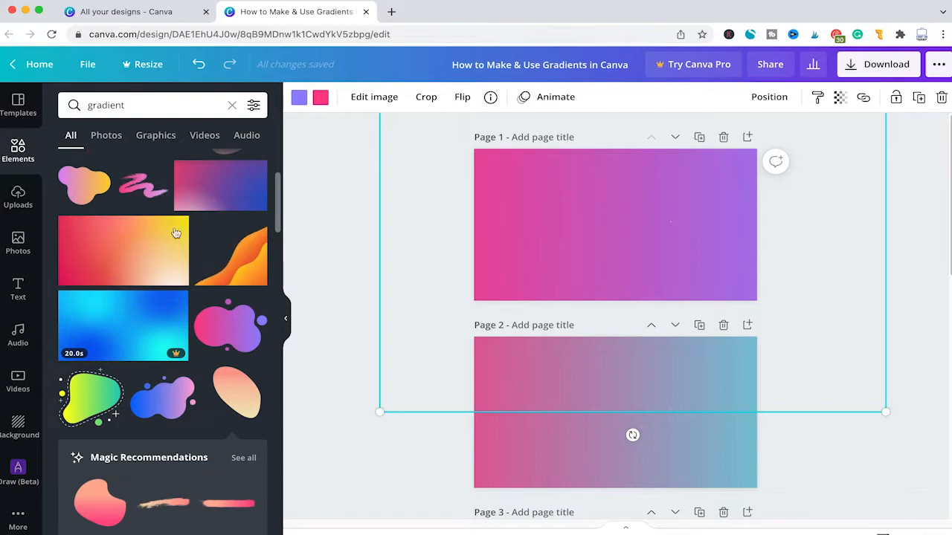
left_click(18, 242)
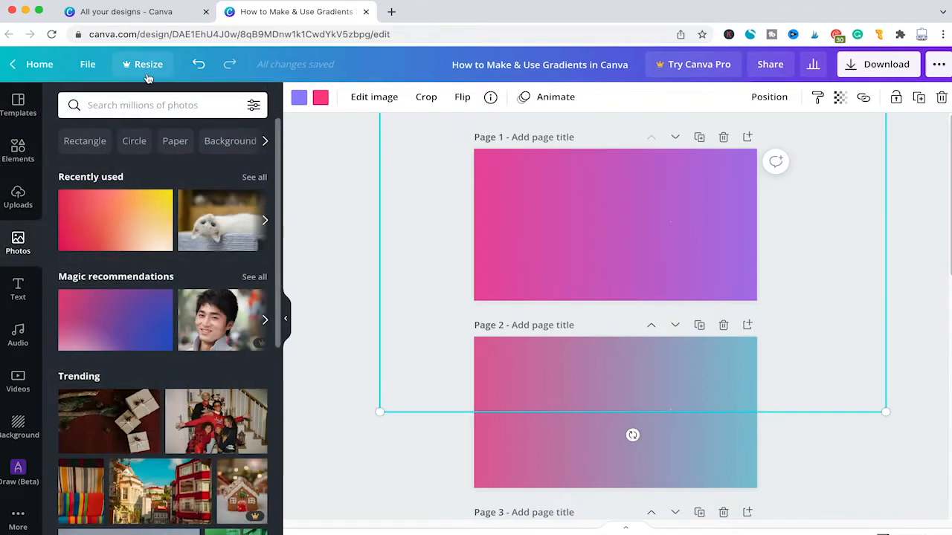
left_click(147, 105)
type("gradients")
key("Return")
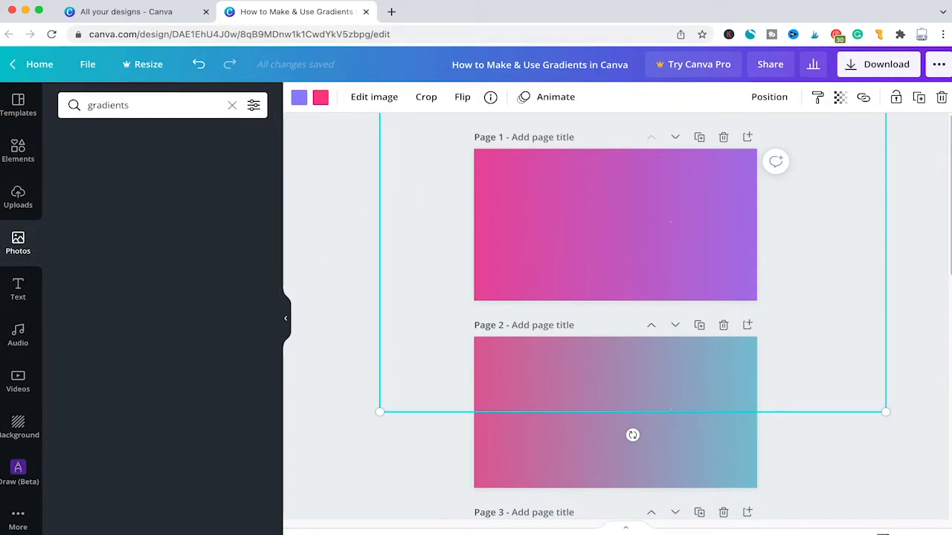
scroll(191, 290, "down", 5)
scroll(182, 298, "down", 3)
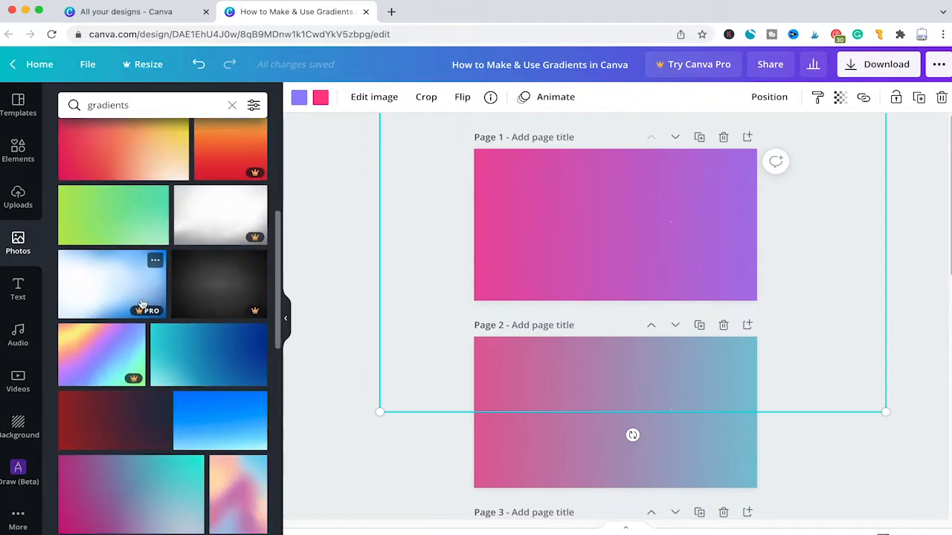
scroll(186, 322, "down", 1)
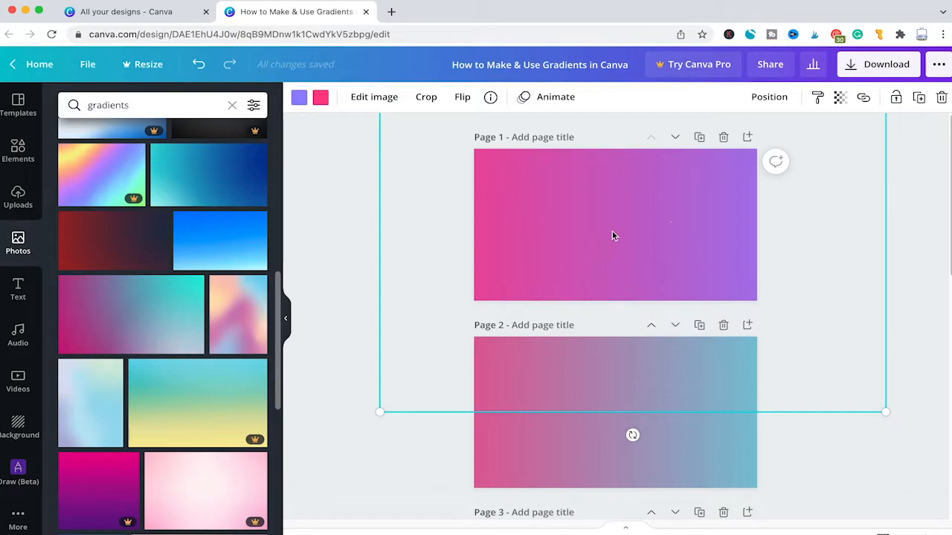
Replace page 1's gradient blob with the pink-to-purple gradient photo and set it as the page background.
key("Delete")
left_click_drag(144, 318, 555, 191)
right_click(577, 193)
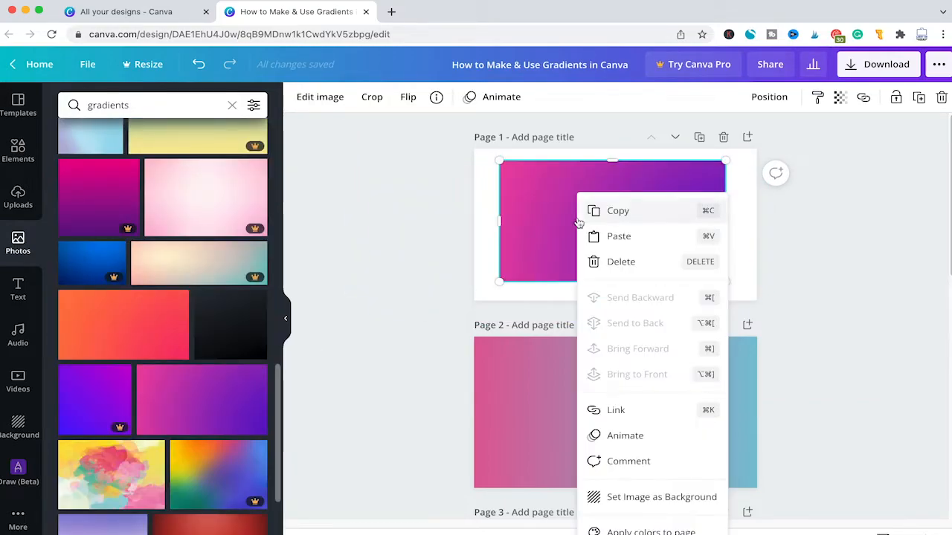
left_click(652, 504)
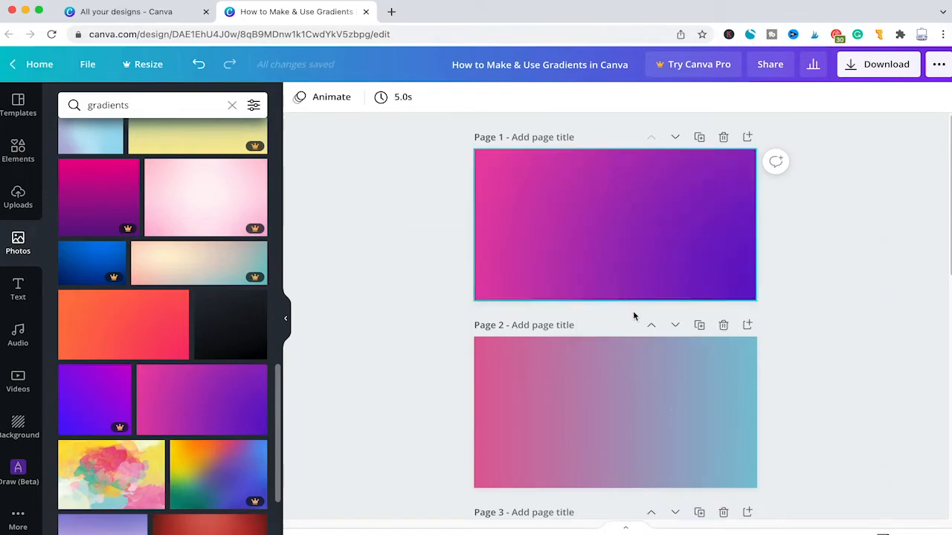
Remove the gradient photo from page 1 and apply the recently used red, blue and pink wavy background.
left_click(580, 253)
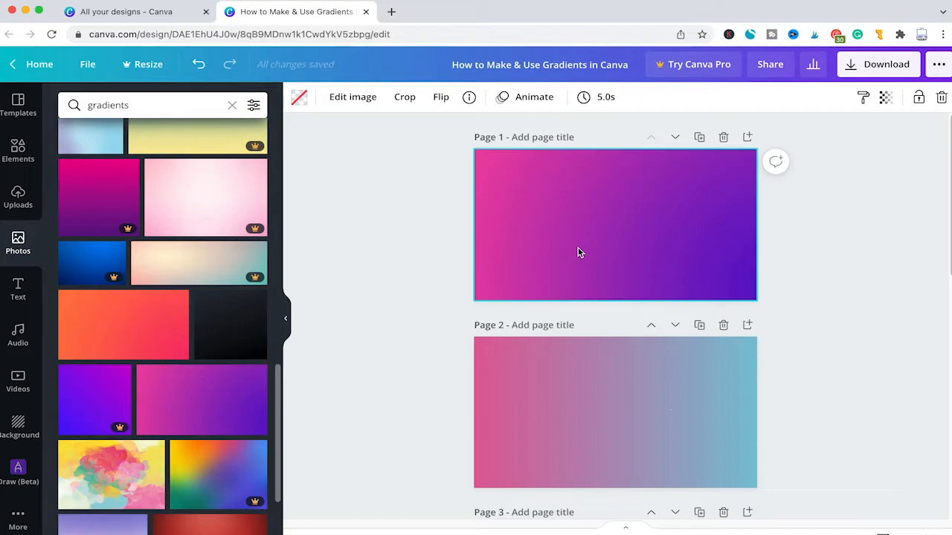
key("Delete")
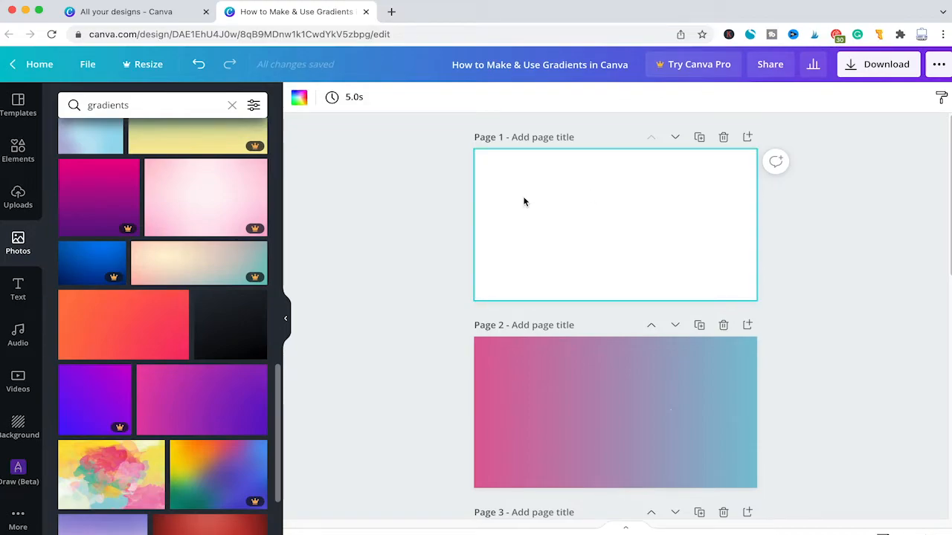
left_click(27, 437)
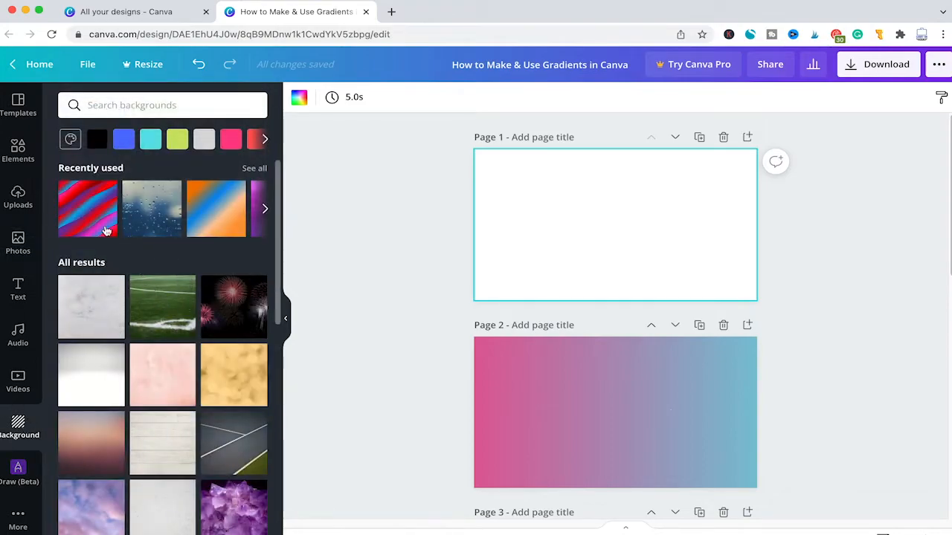
left_click_drag(79, 221, 618, 243)
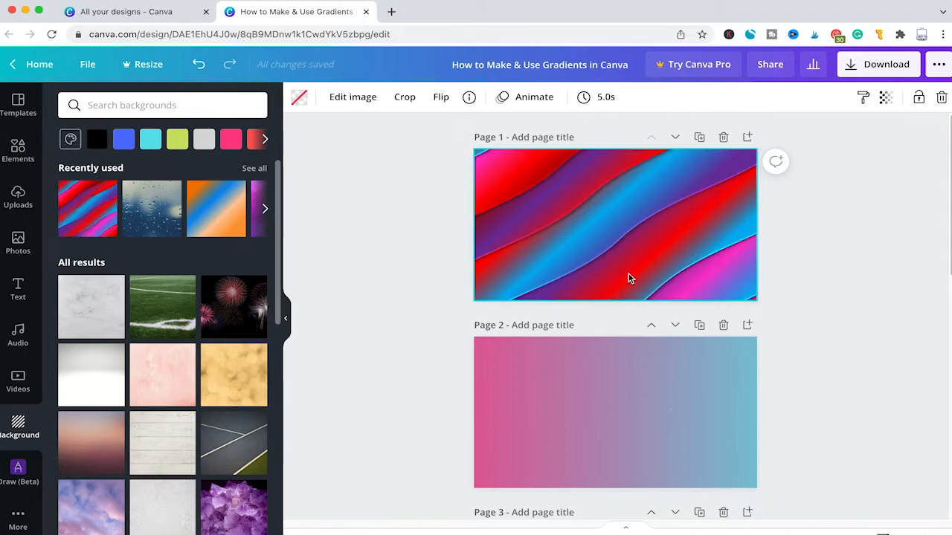
left_click(822, 179)
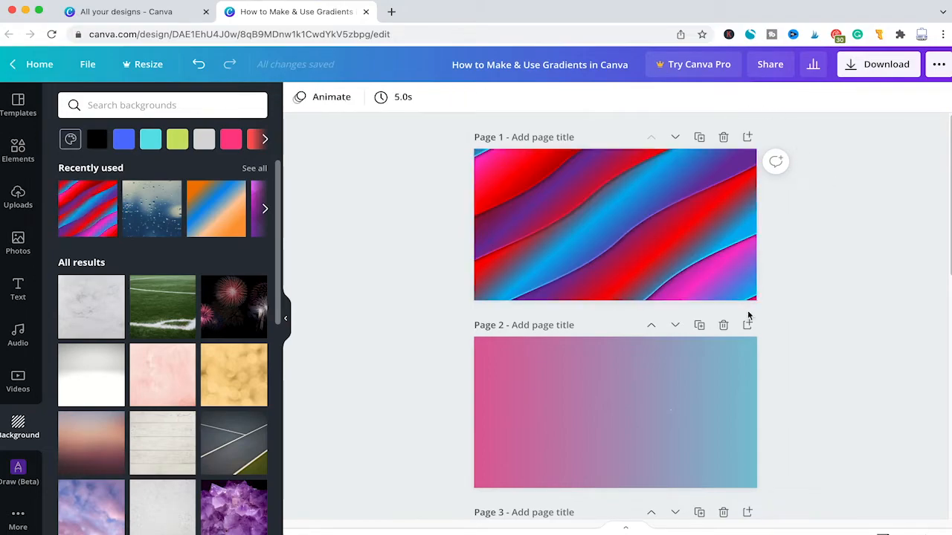
Set the blur of page 1's wavy background image to 100.
left_click(629, 213)
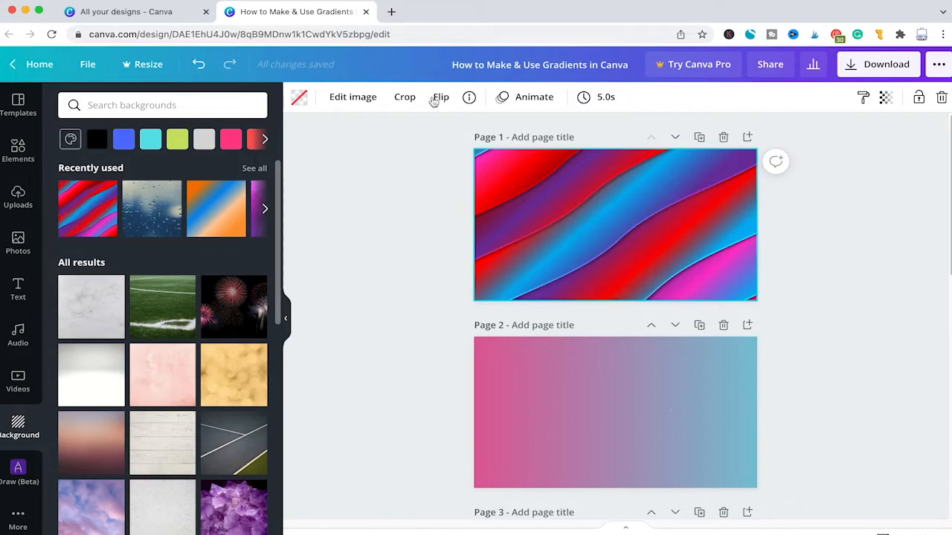
left_click(338, 107)
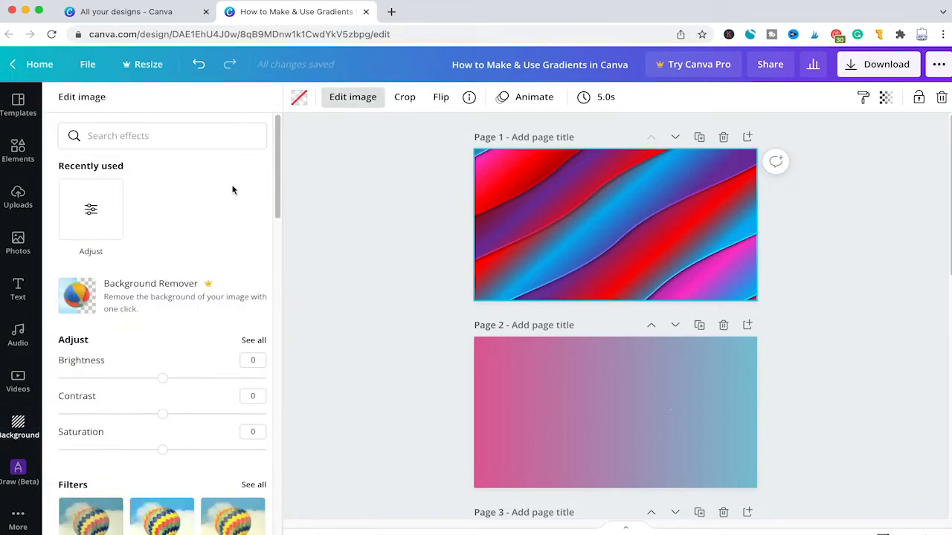
scroll(233, 188, "down", 1)
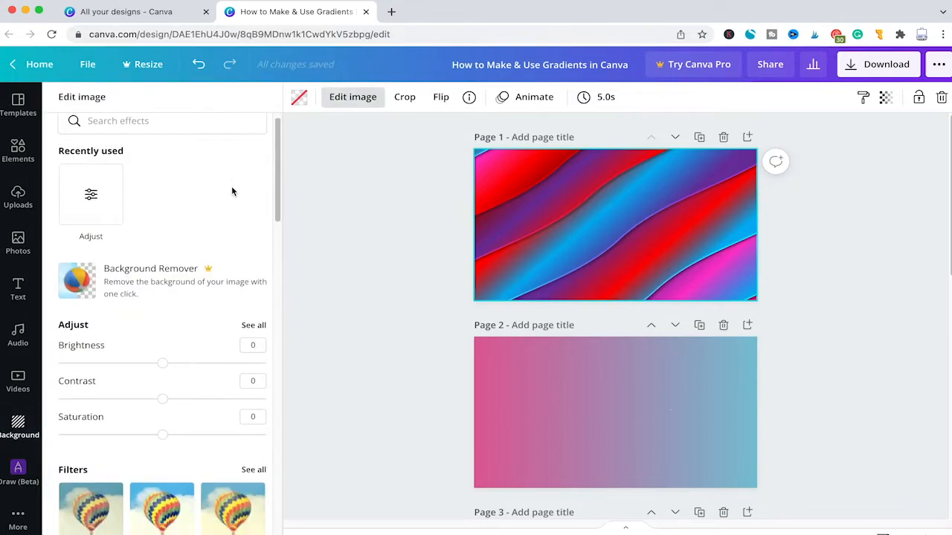
scroll(228, 192, "down", 3)
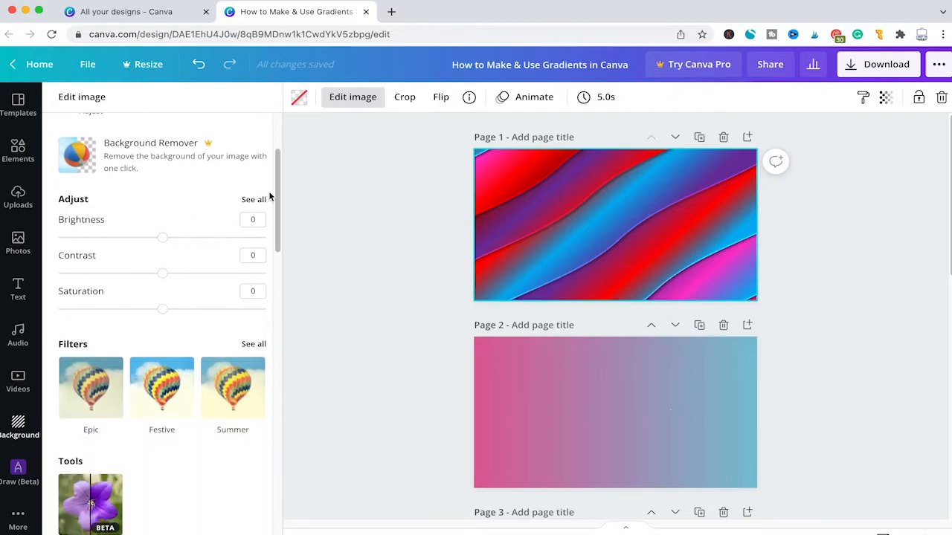
left_click(255, 200)
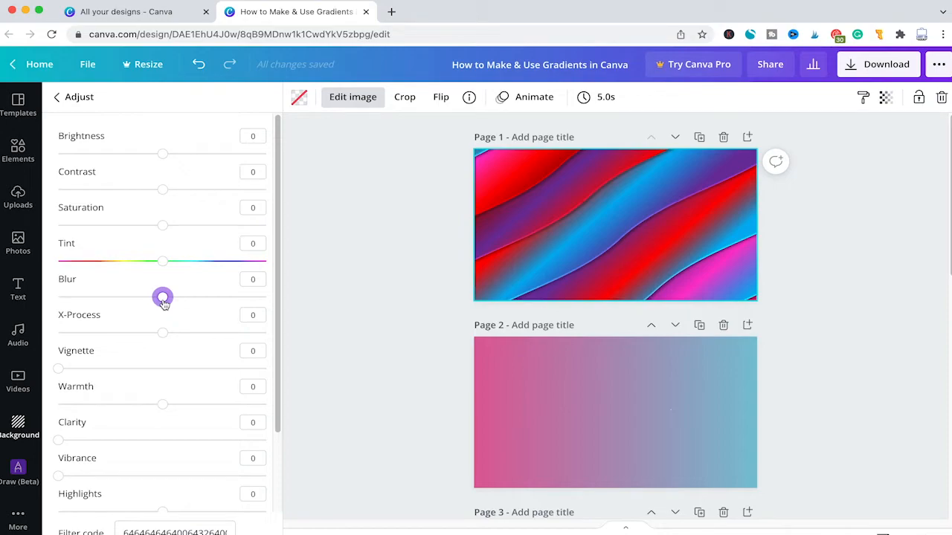
left_click_drag(182, 305, 413, 317)
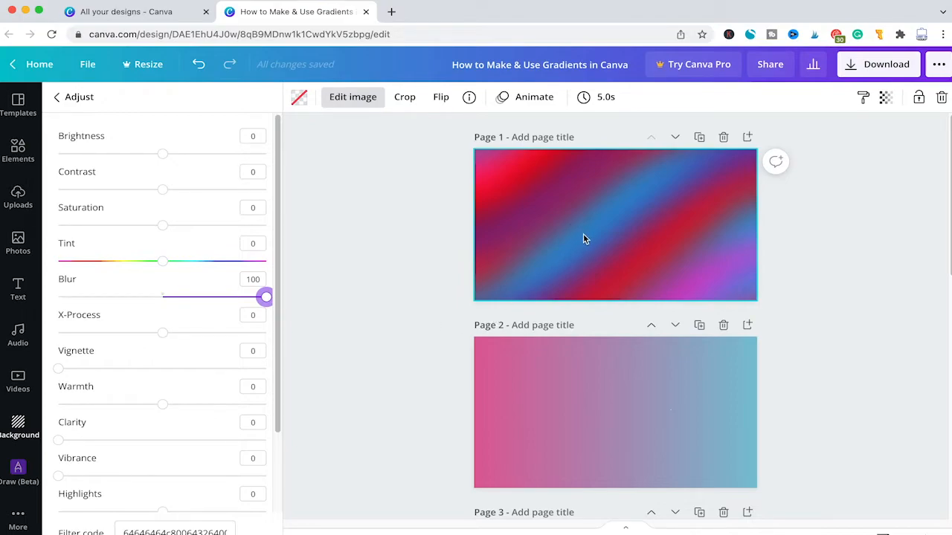
Delete the pink-to-turquoise gradient from page 2 and apply the recently used raindrops-on-glass background.
left_click(575, 371)
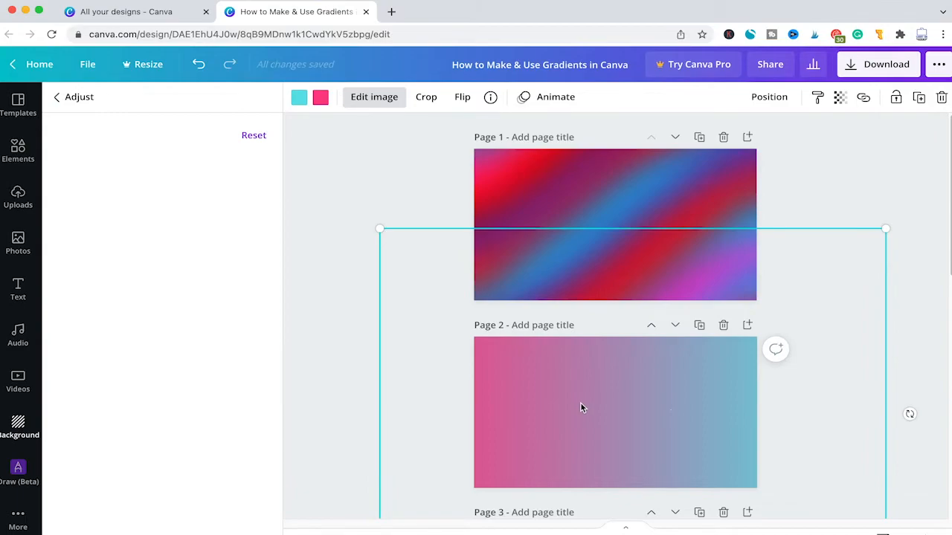
key("Delete")
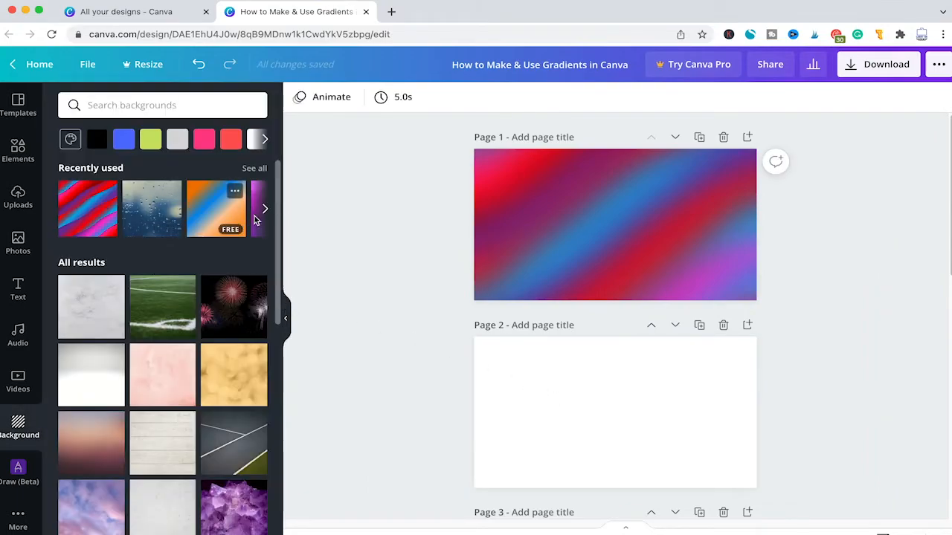
left_click_drag(136, 214, 566, 384)
right_click(571, 375)
key("Escape")
Set the blur of page 2's raindrop background image to 79.
left_click(353, 96)
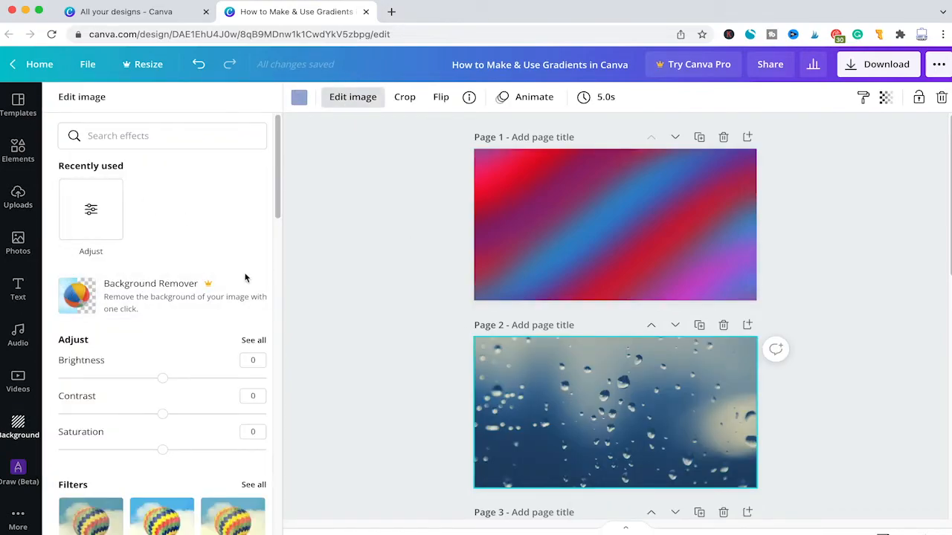
left_click(253, 340)
left_click_drag(164, 300, 244, 298)
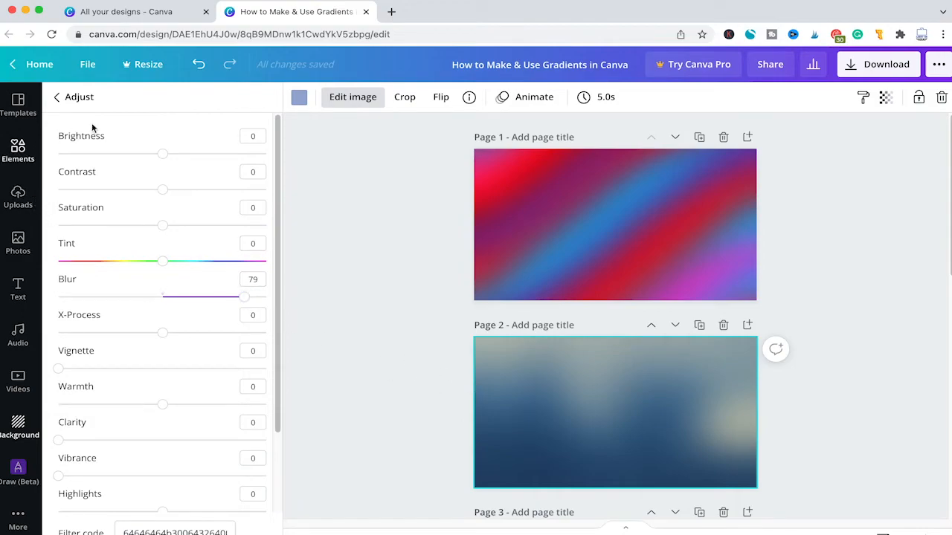
Search the elements for "logo" and place the blue wolf head logo on page 2.
left_click(18, 151)
left_click_drag(159, 106, 37, 99)
type("logo")
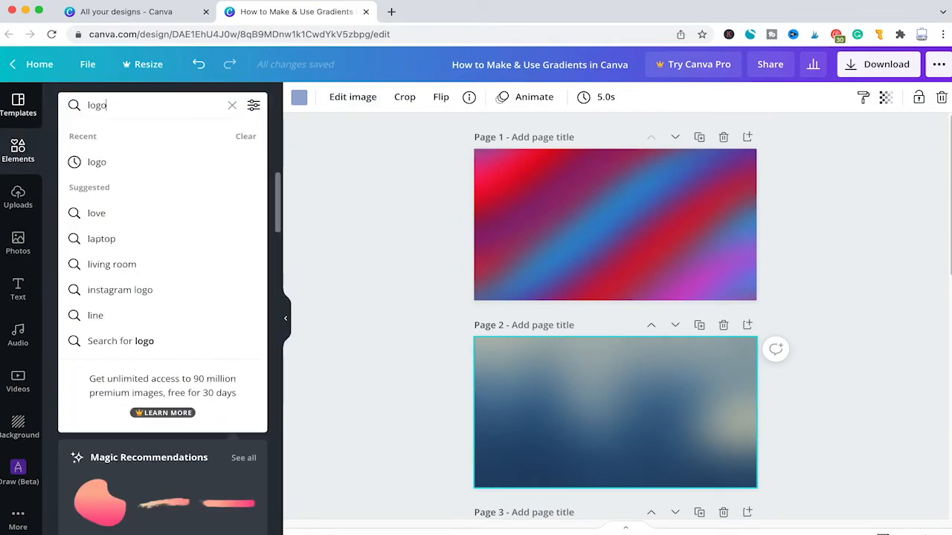
key("BackSpace")
key("BackSpace")
key("BackSpace")
key("BackSpace")
type("logo")
key("Return")
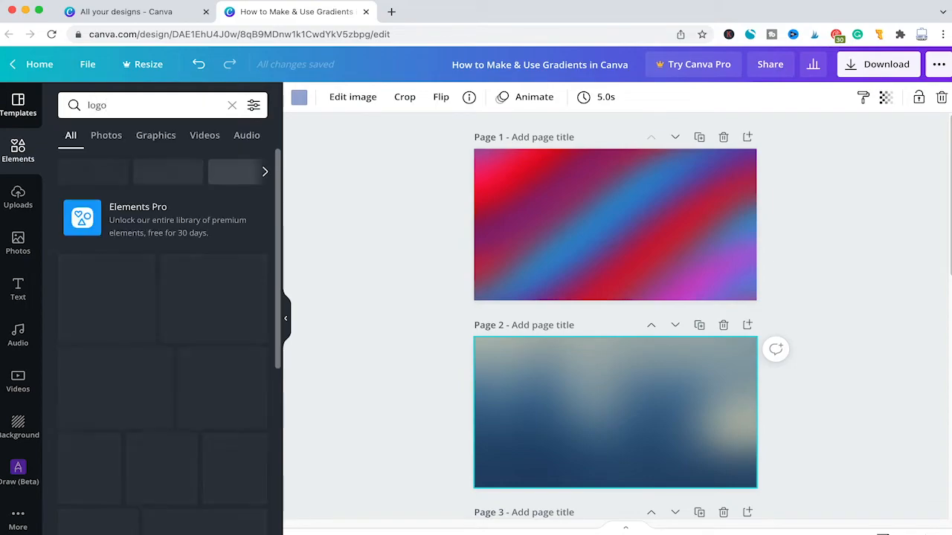
scroll(207, 278, "down", 1)
left_click_drag(163, 329, 551, 377)
scroll(590, 364, "up", 5)
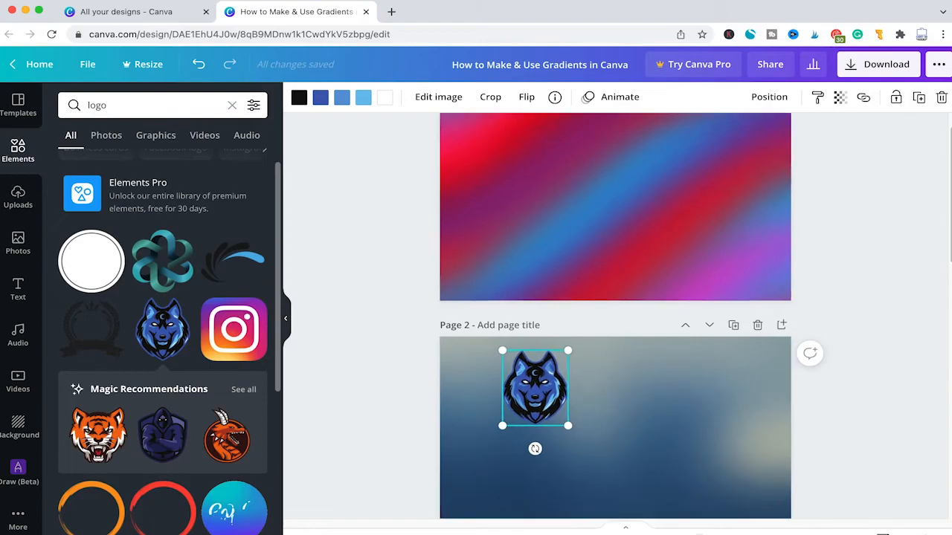
scroll(590, 364, "down", 1)
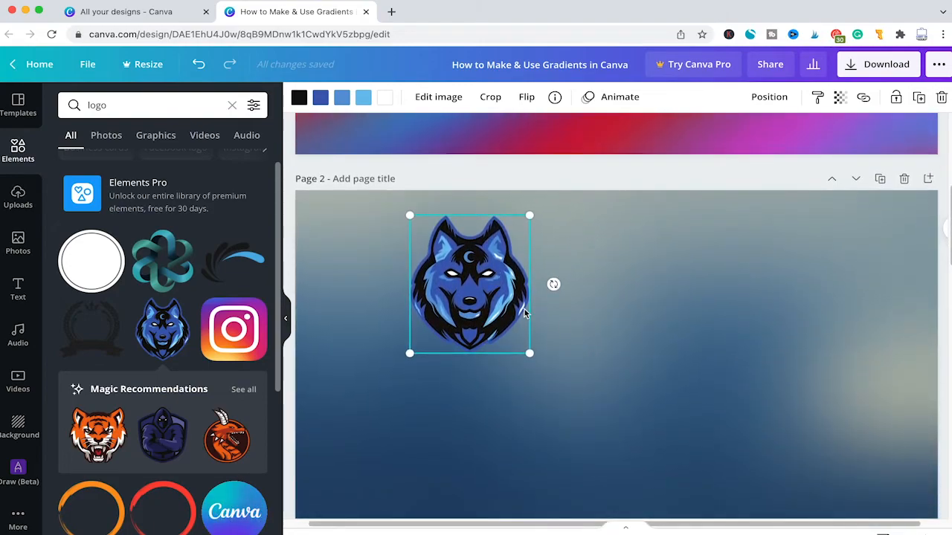
Enlarge the wolf head logo to nearly the full height of page 2 and center it on the page.
left_click_drag(530, 356, 737, 453)
scroll(587, 298, "down", 3)
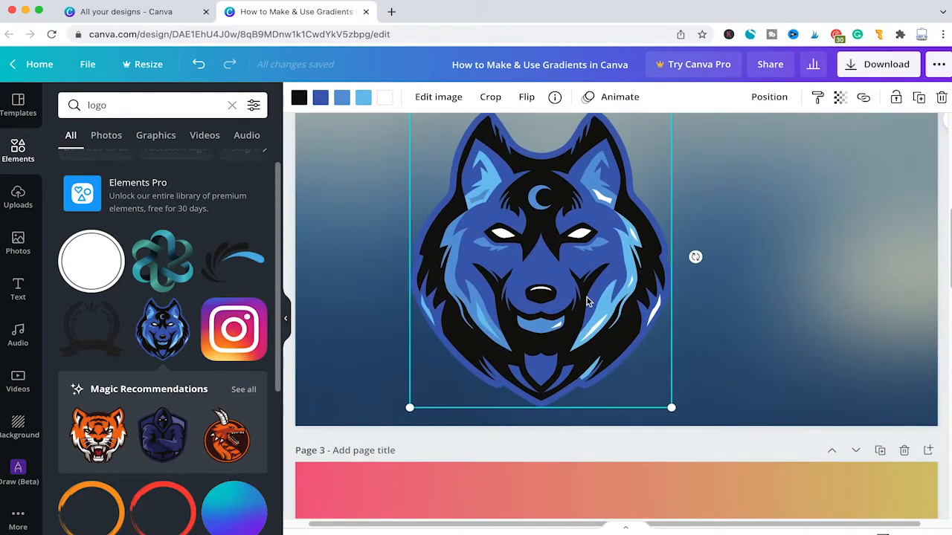
scroll(586, 297, "up", 2)
left_click_drag(554, 313, 630, 315)
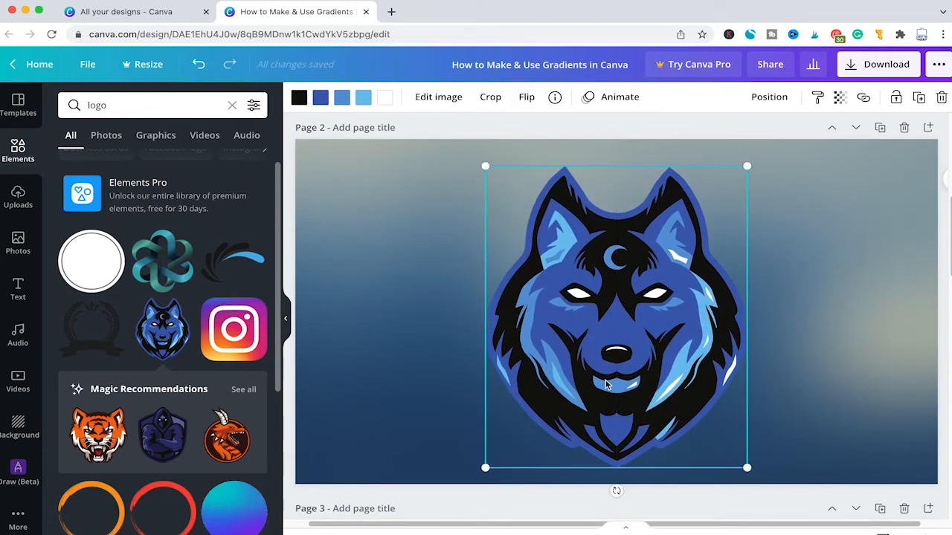